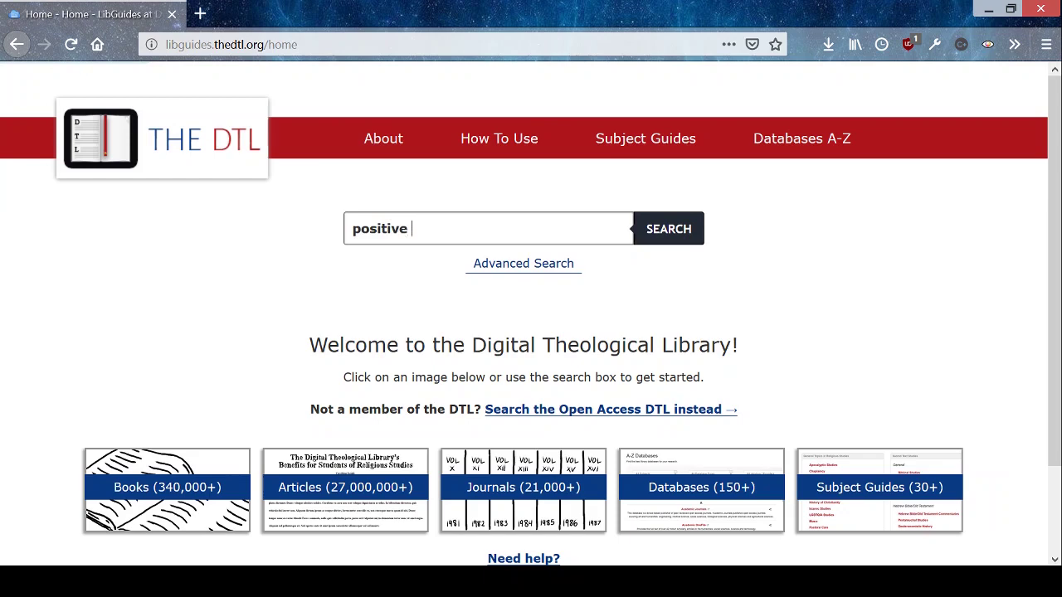
# - Search the library for "positive psychology" and open the advanced search for that query
pyautogui.write('ogy')
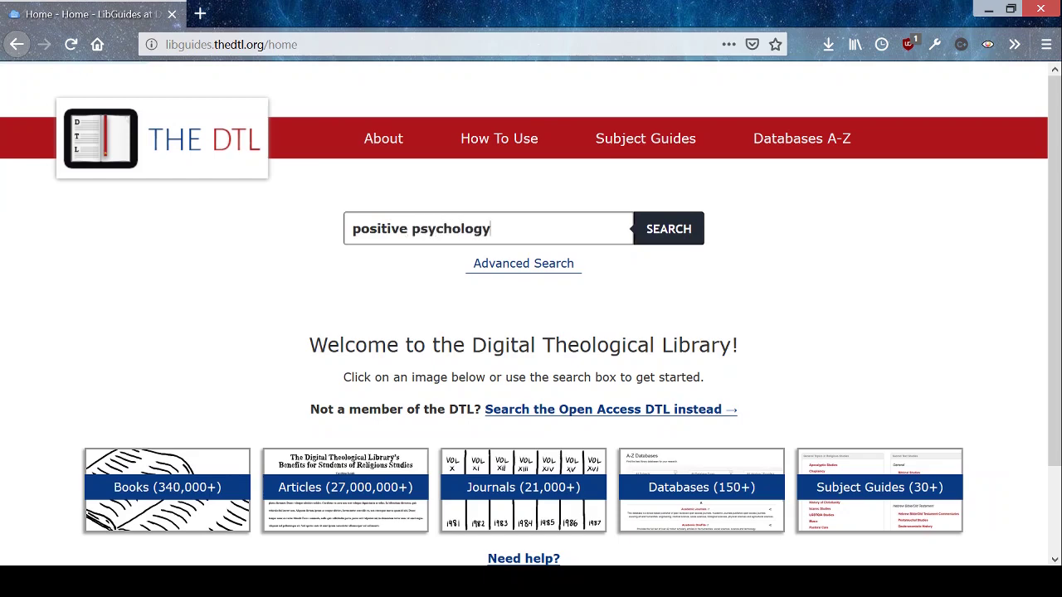
pyautogui.click(649, 225)
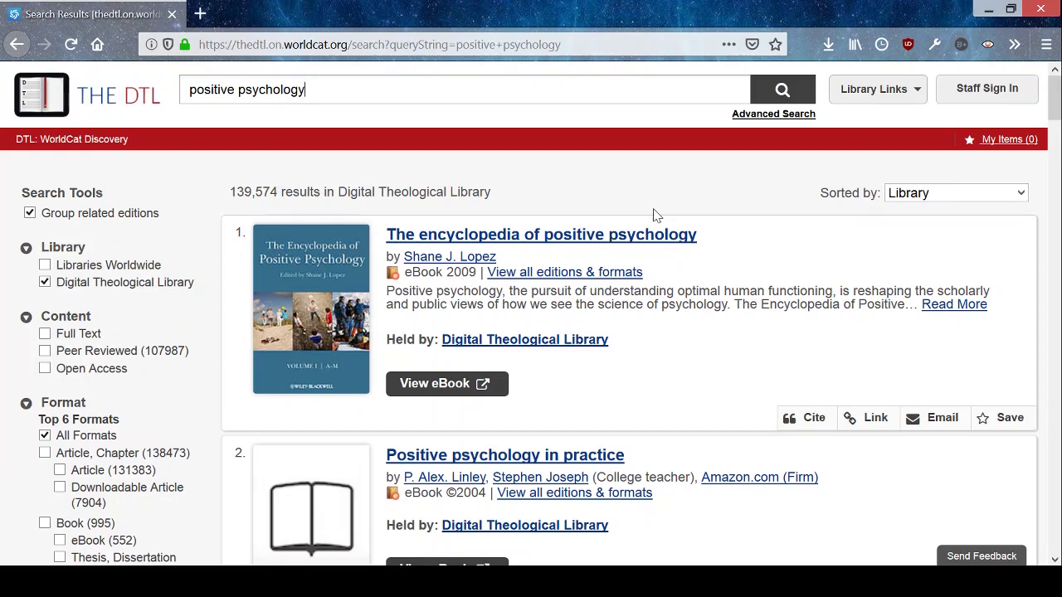
pyautogui.click(795, 117)
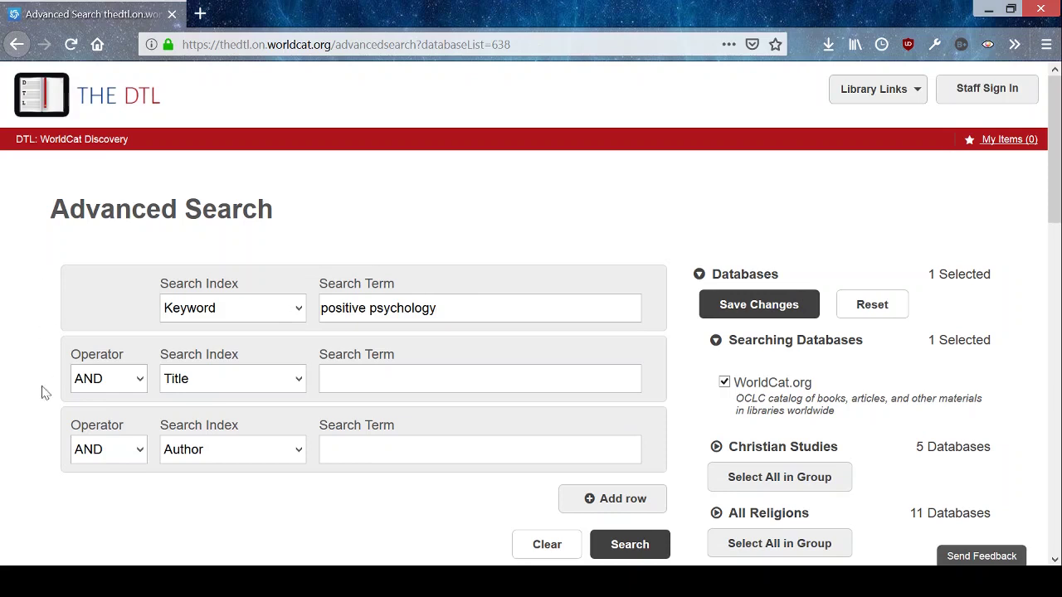
# - Examine the available search index and operator options for the second search row, leaving both at their current choice
pyautogui.click(298, 382)
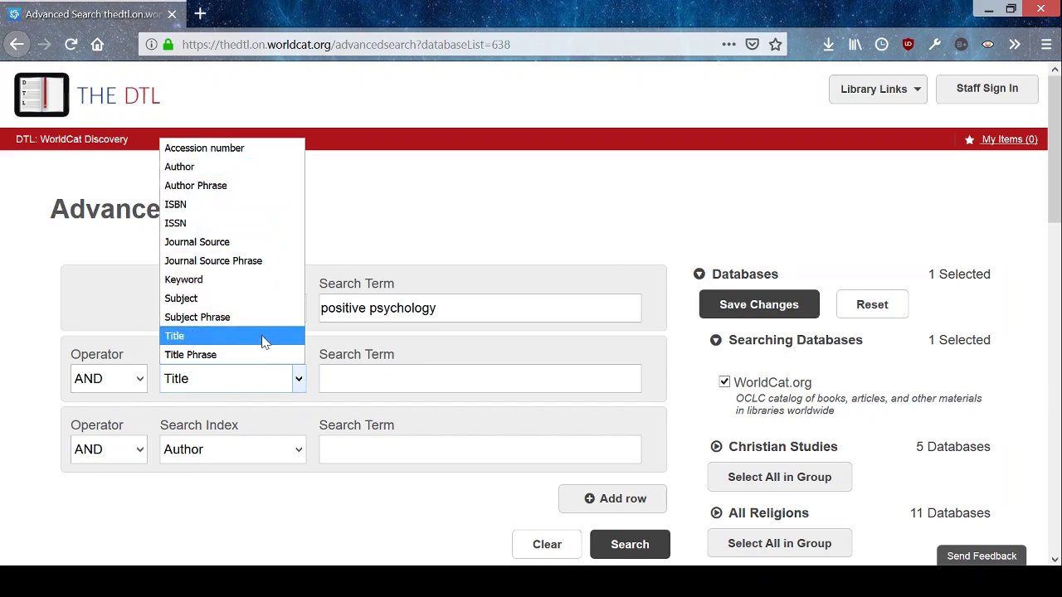
pyautogui.click(28, 360)
pyautogui.click(141, 380)
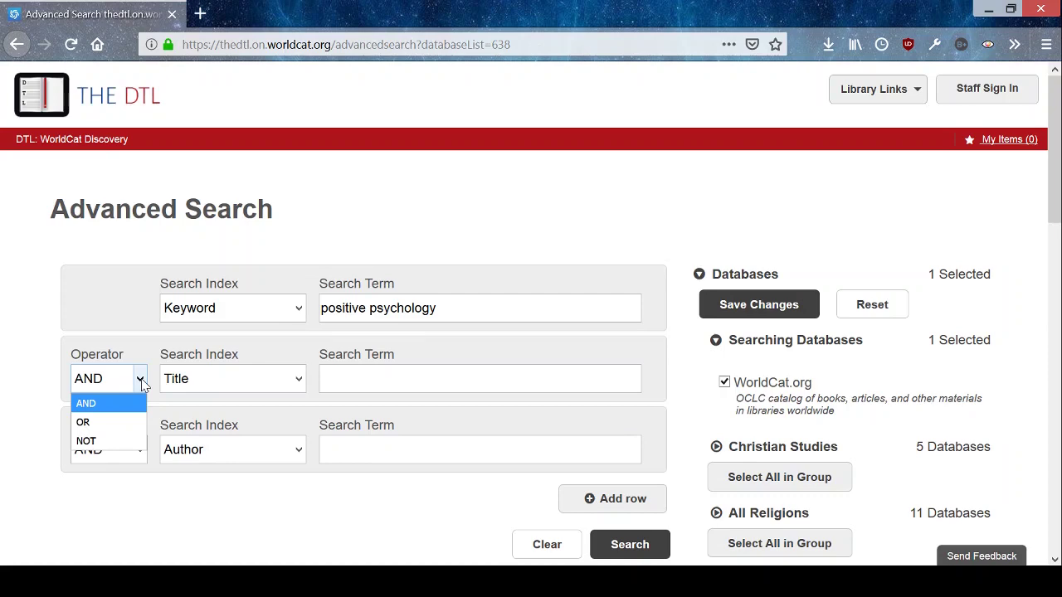
pyautogui.click(10, 400)
# - Limit the advanced search to peer-reviewed articles only and set the format to Article
pyautogui.scroll(-3, 37, 439)
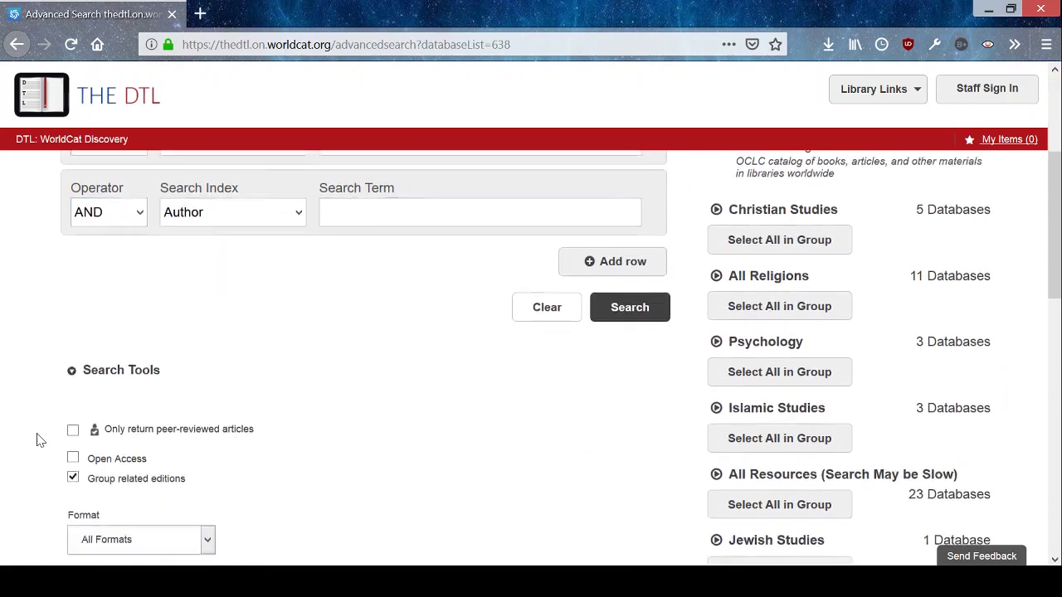
pyautogui.scroll(-2, 37, 440)
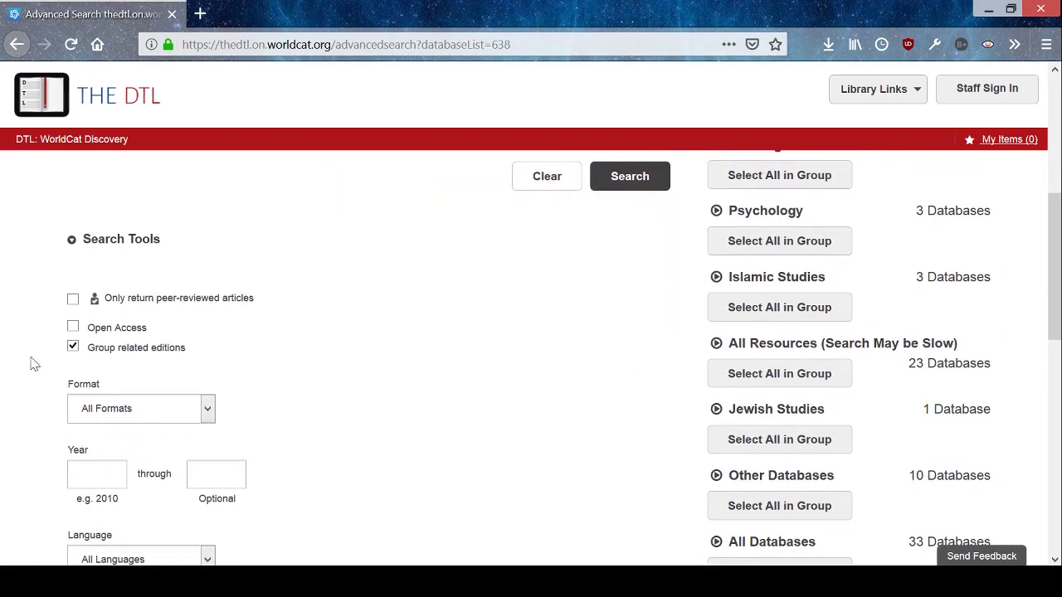
pyautogui.click(195, 306)
pyautogui.click(209, 410)
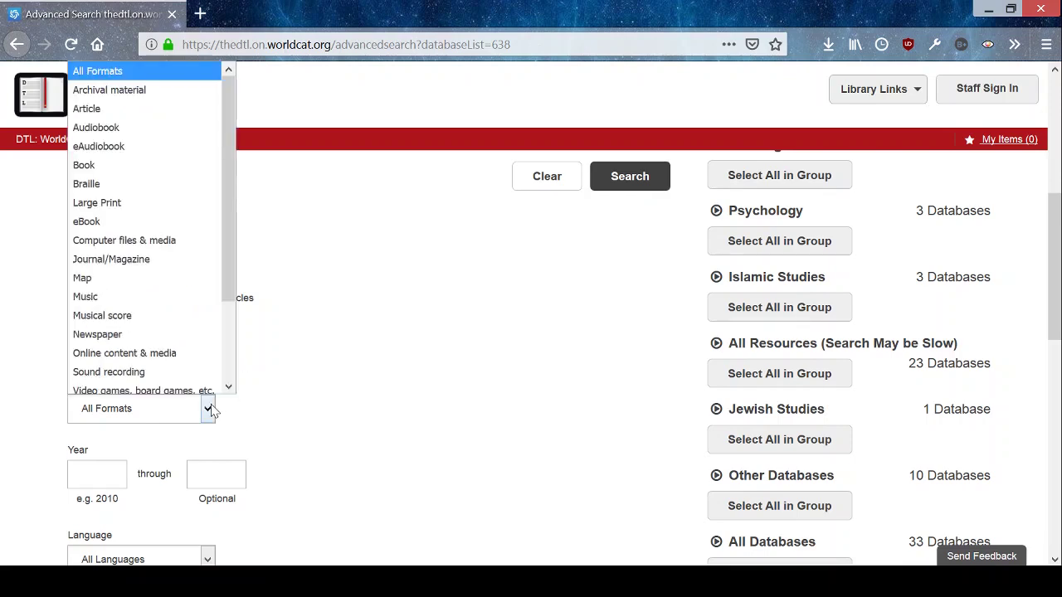
pyautogui.scroll(-2, 217, 368)
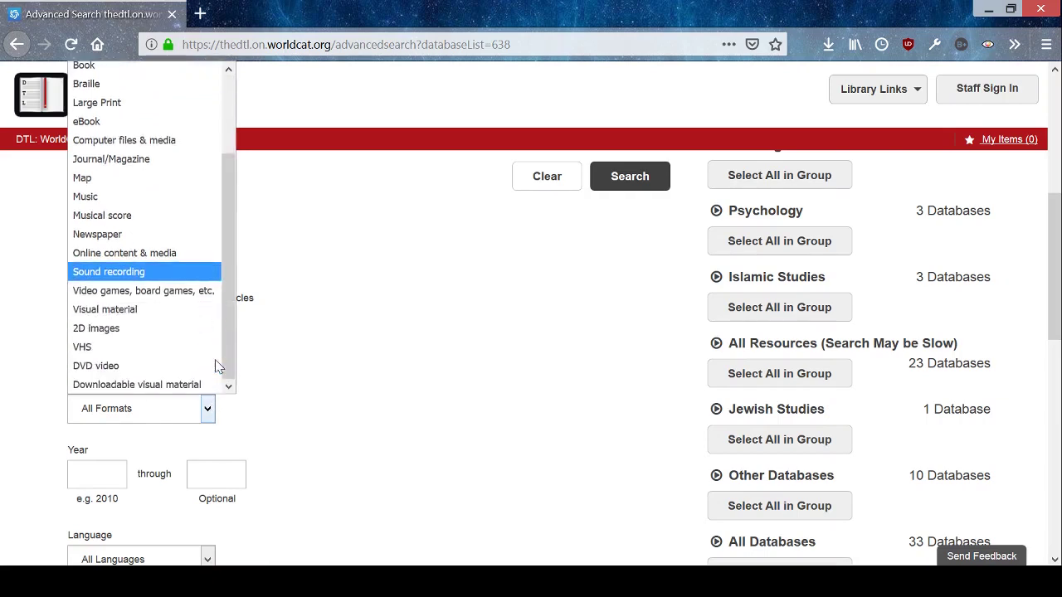
pyautogui.scroll(2, 171, 308)
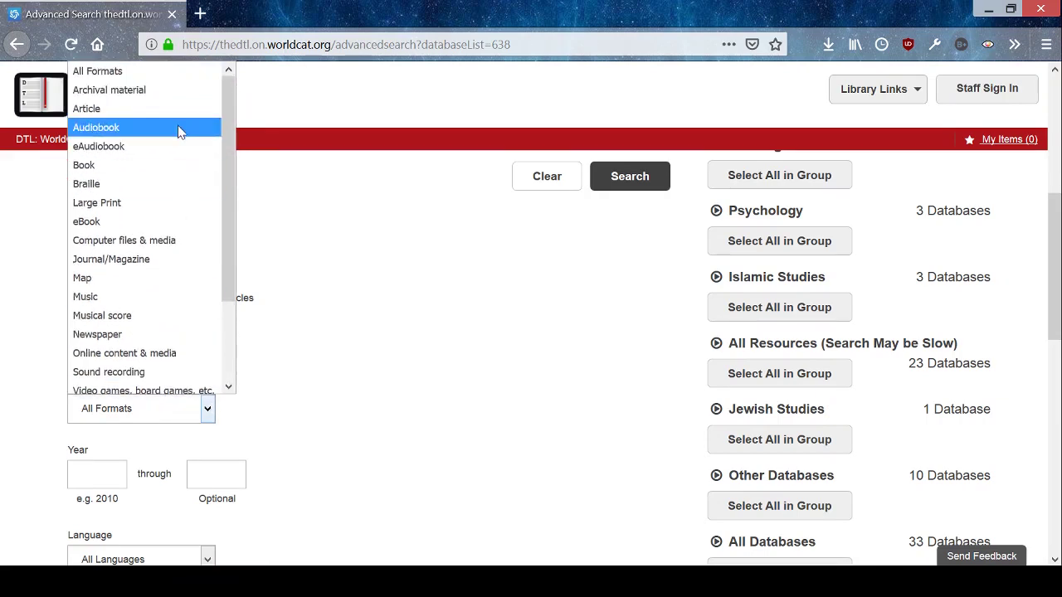
pyautogui.click(178, 111)
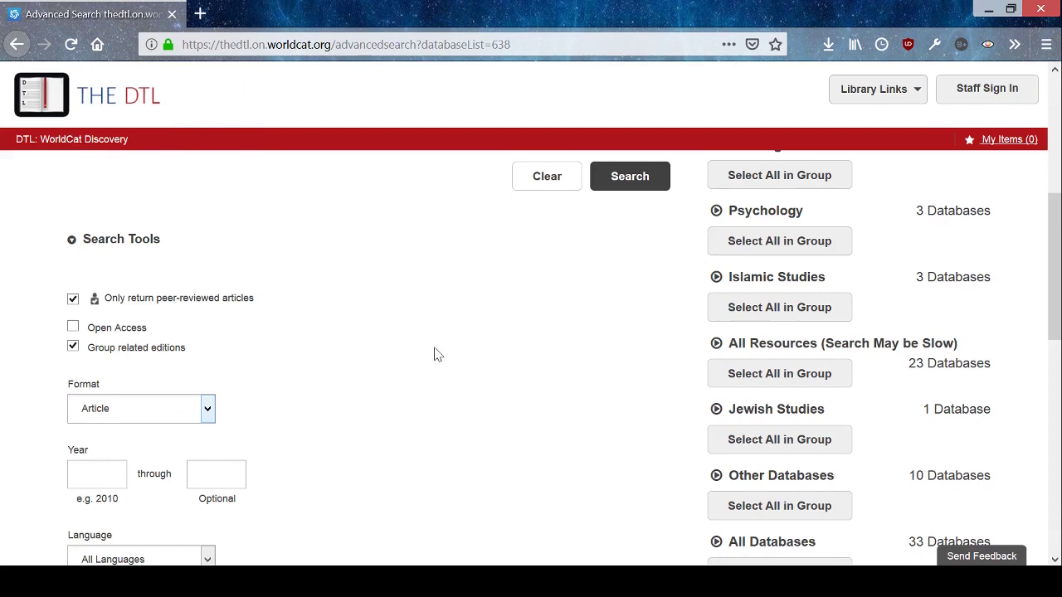
# - Set the publication year range to 2017 through 2019 and the language to English
pyautogui.scroll(-3, 433, 355)
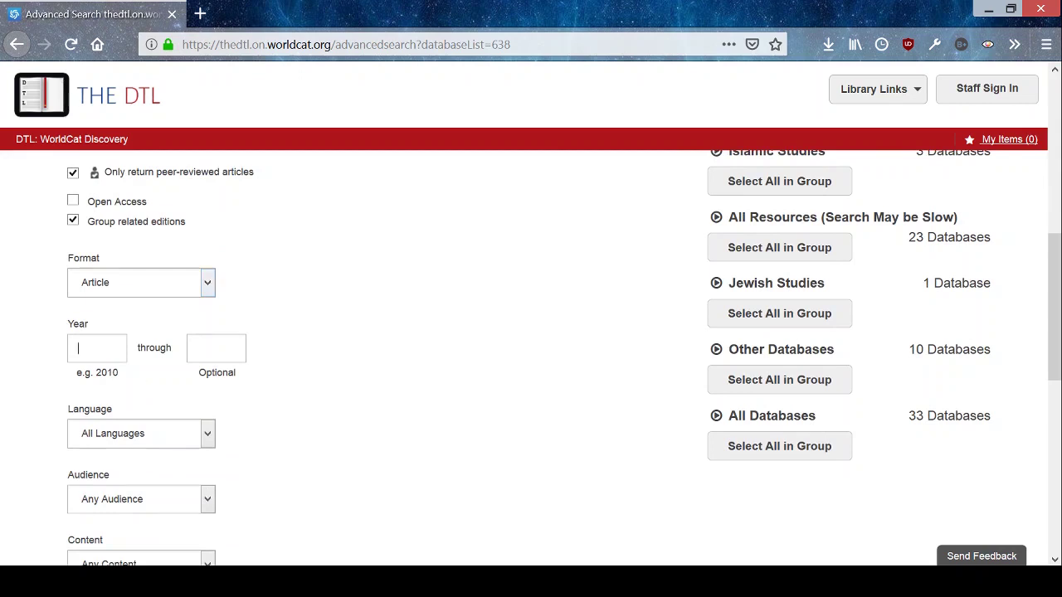
pyautogui.write('2017')
pyautogui.click(206, 349)
pyautogui.write('2019')
pyautogui.scroll(-1, 315, 427)
pyautogui.click(208, 392)
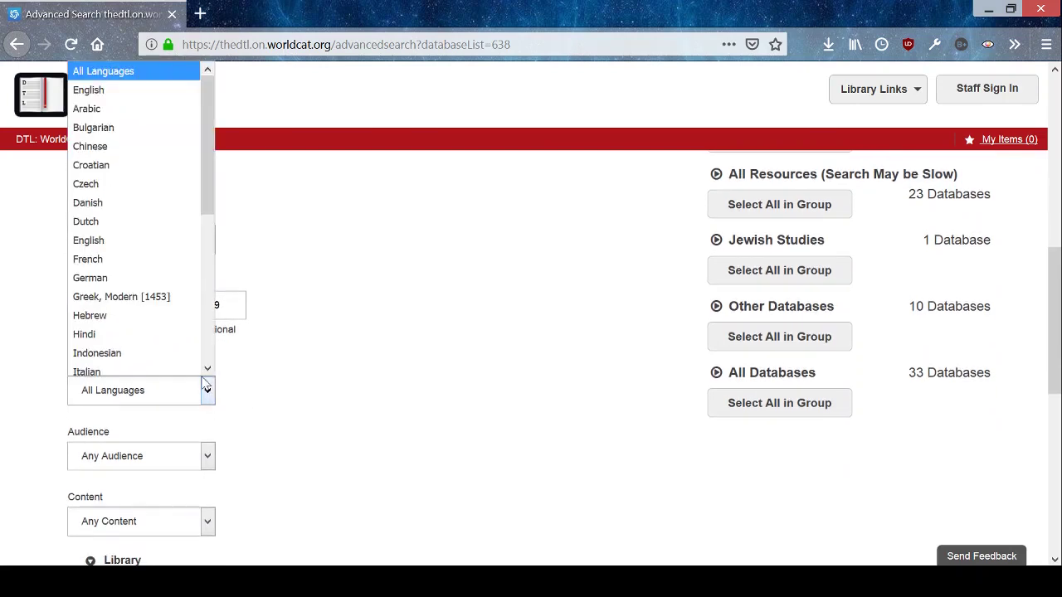
pyautogui.click(155, 243)
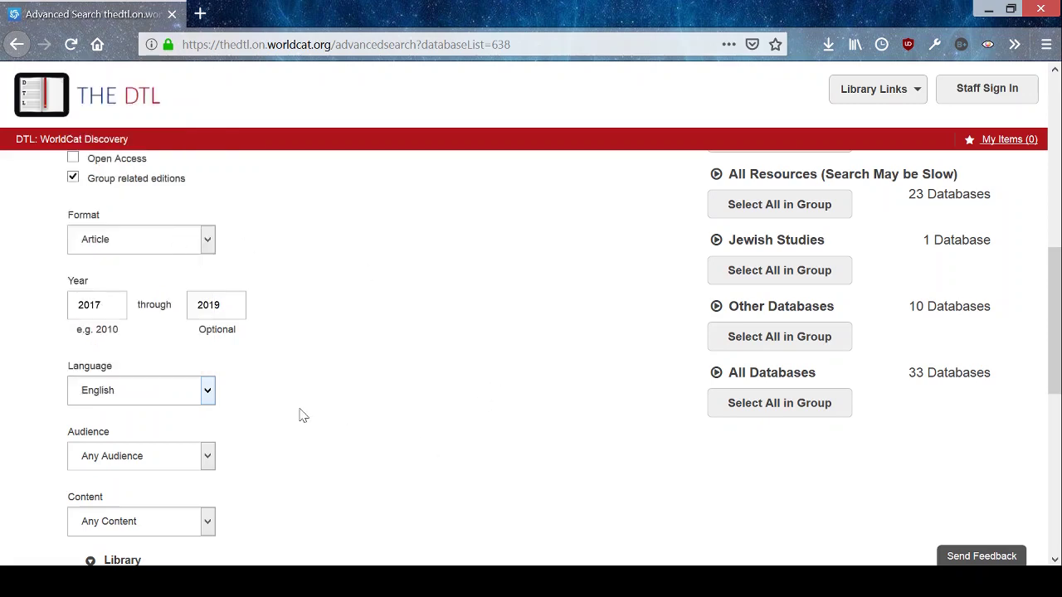
# - Check the audience options without changing them and set the content type to NonFiction
pyautogui.scroll(-1, 302, 415)
pyautogui.click(207, 396)
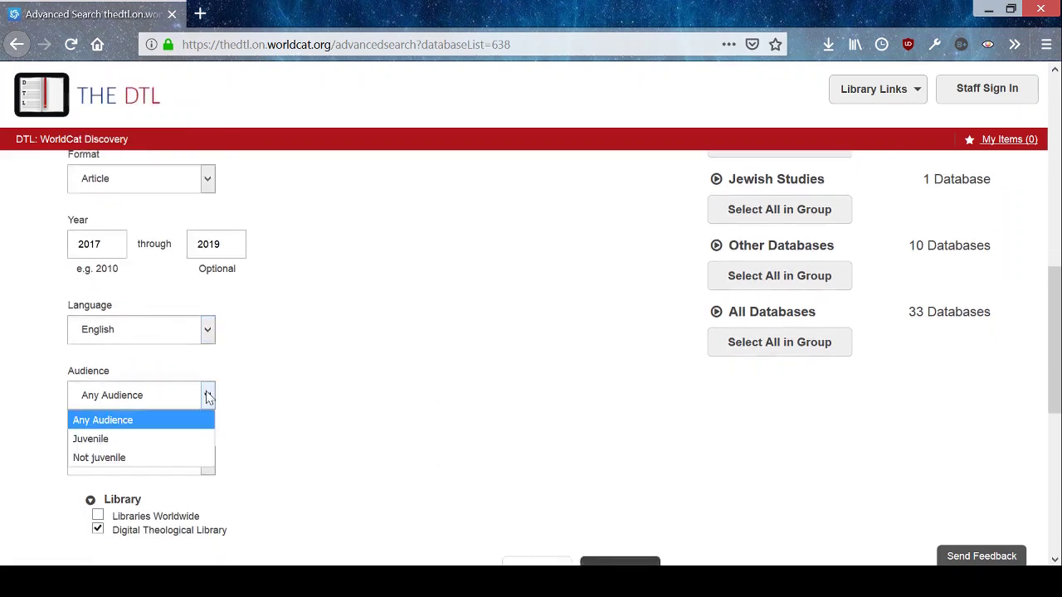
pyautogui.click(252, 406)
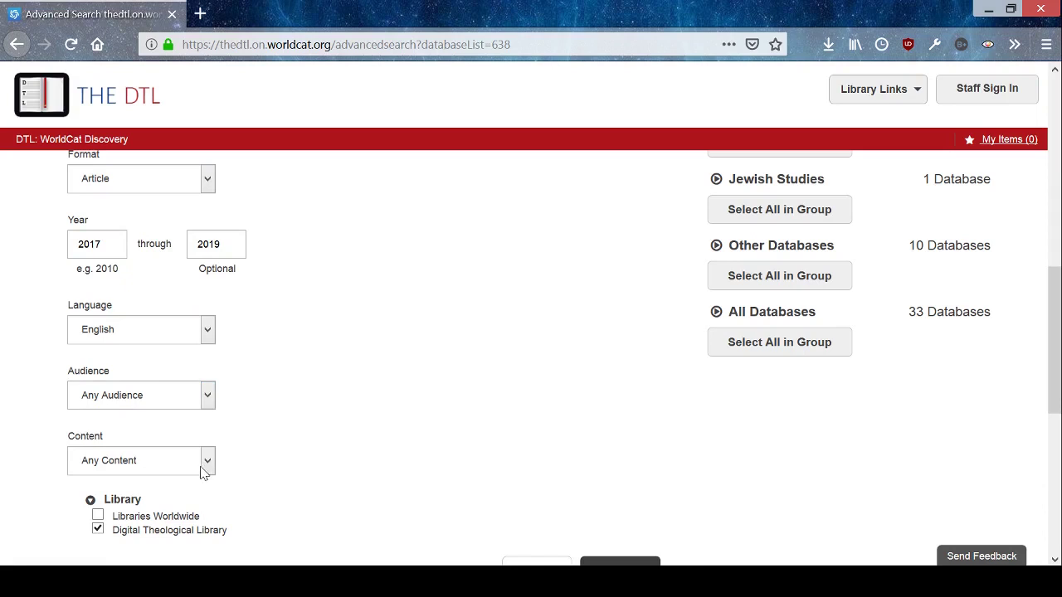
pyautogui.click(205, 467)
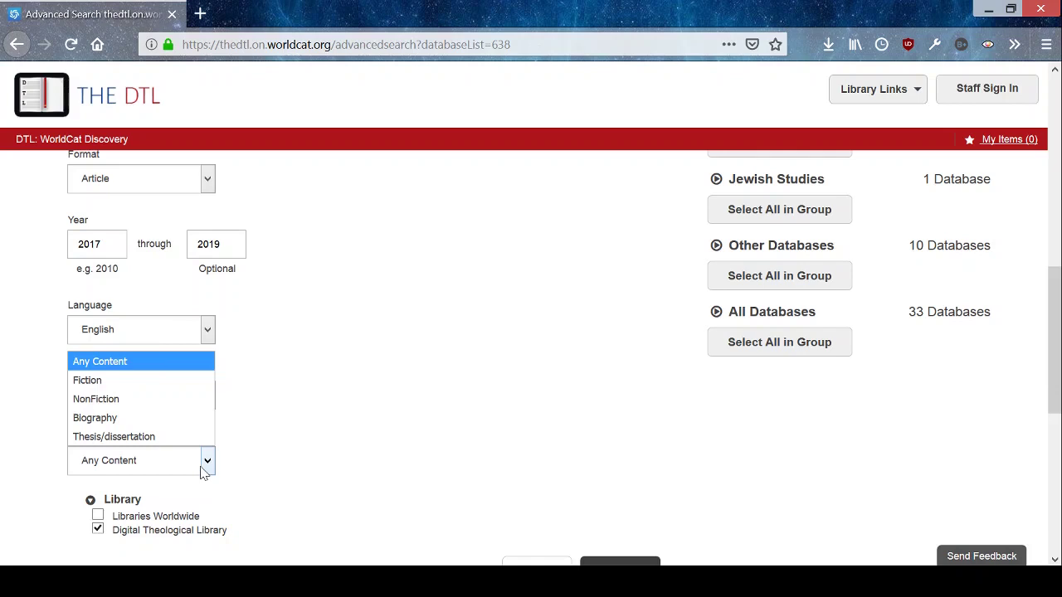
pyautogui.click(190, 407)
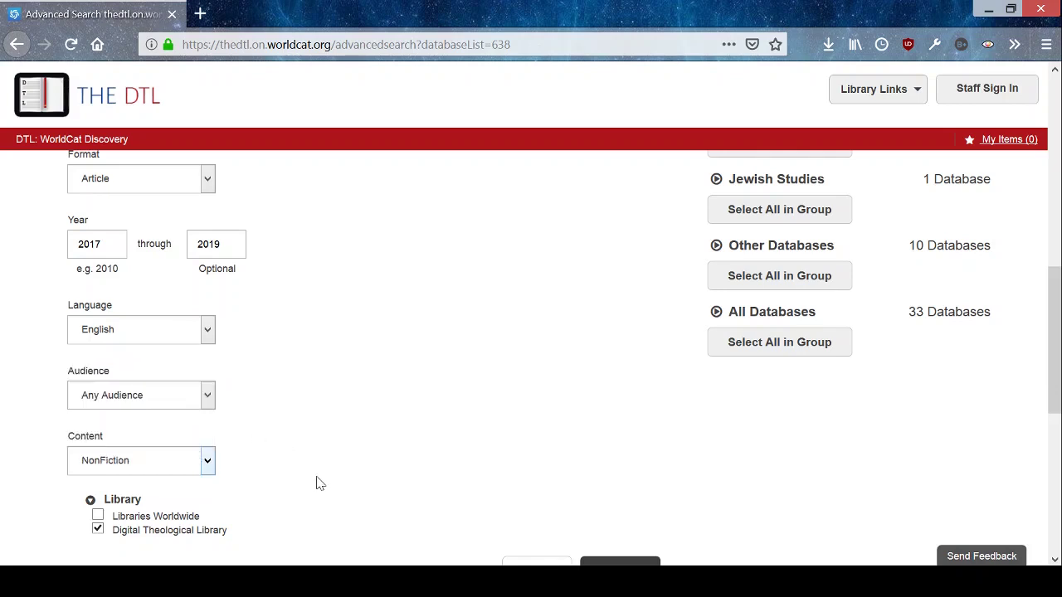
# - Expand the Psychology database group and select all databases in it
pyautogui.scroll(-2, 317, 484)
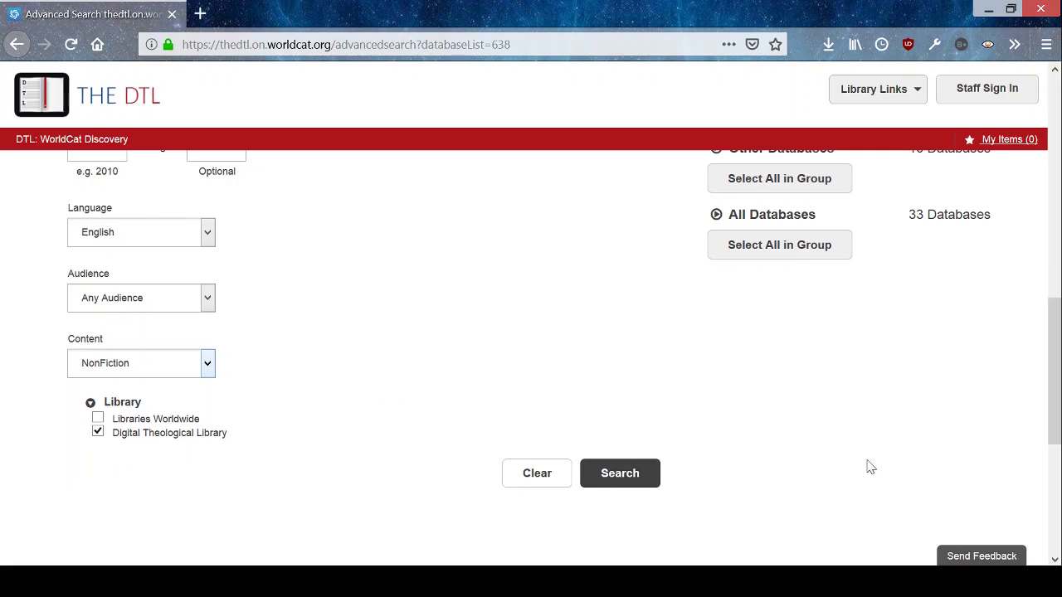
pyautogui.scroll(3, 871, 467)
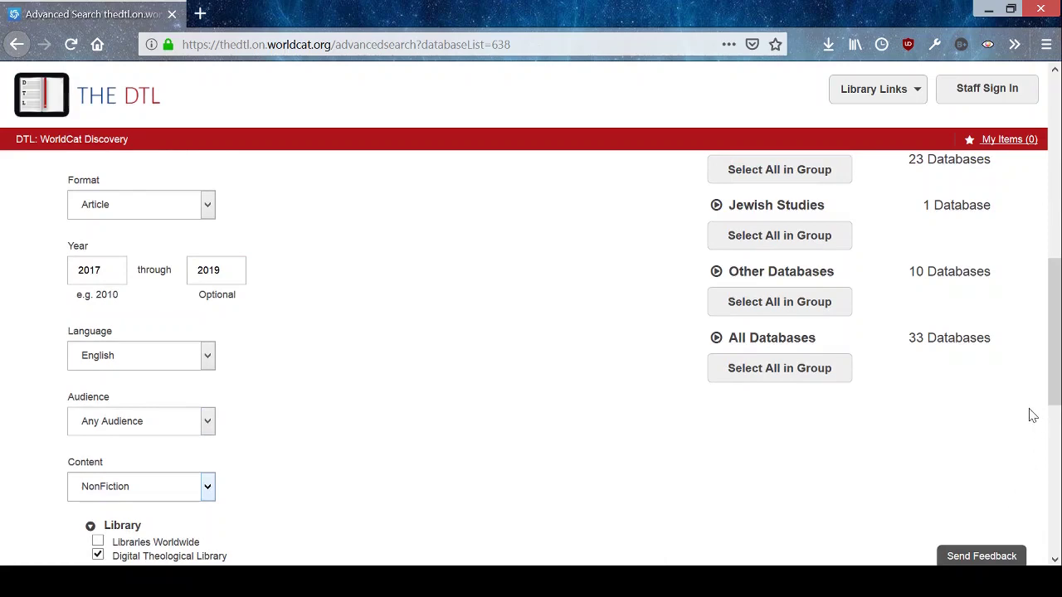
pyautogui.scroll(5, 1032, 414)
pyautogui.scroll(8, 1025, 347)
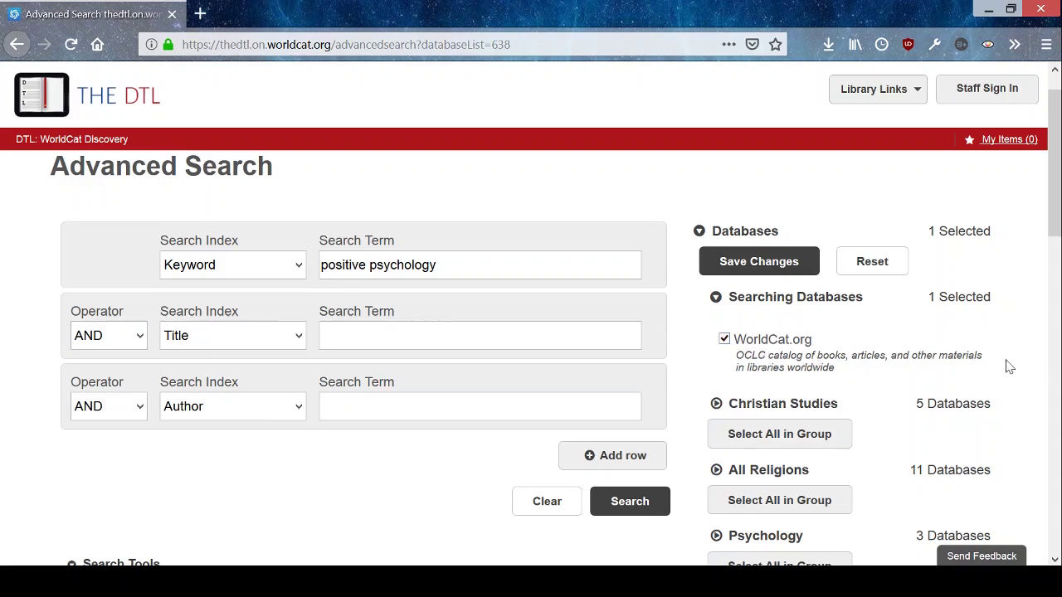
pyautogui.scroll(-3, 1009, 366)
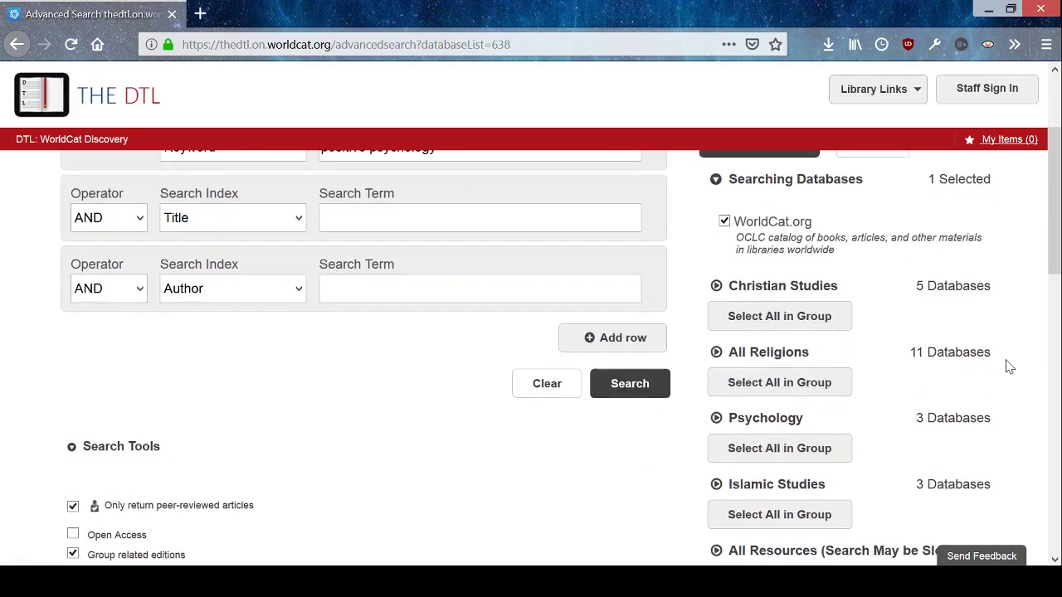
pyautogui.click(718, 423)
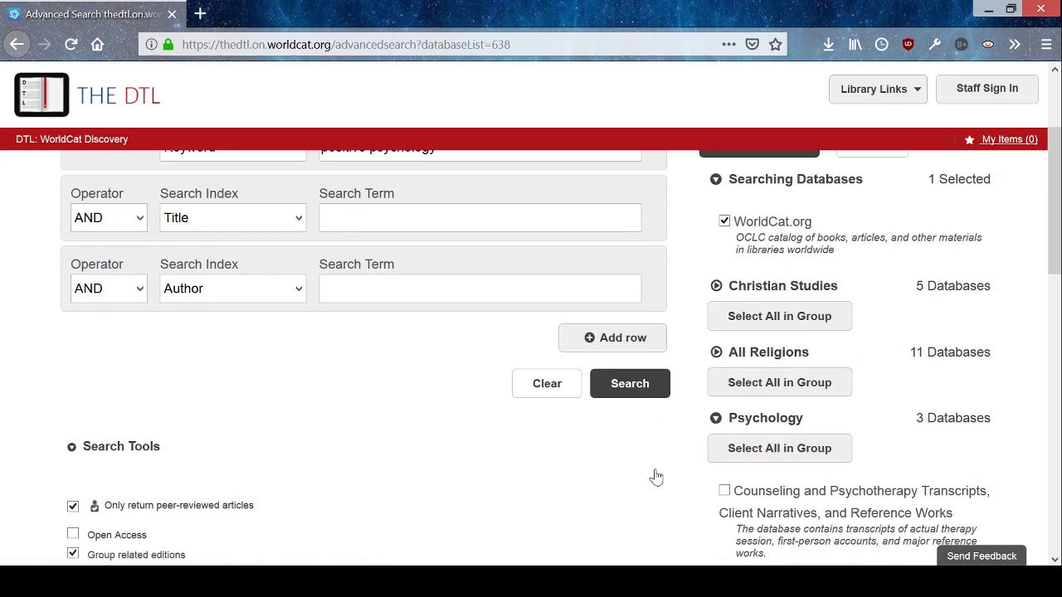
pyautogui.scroll(-5, 660, 479)
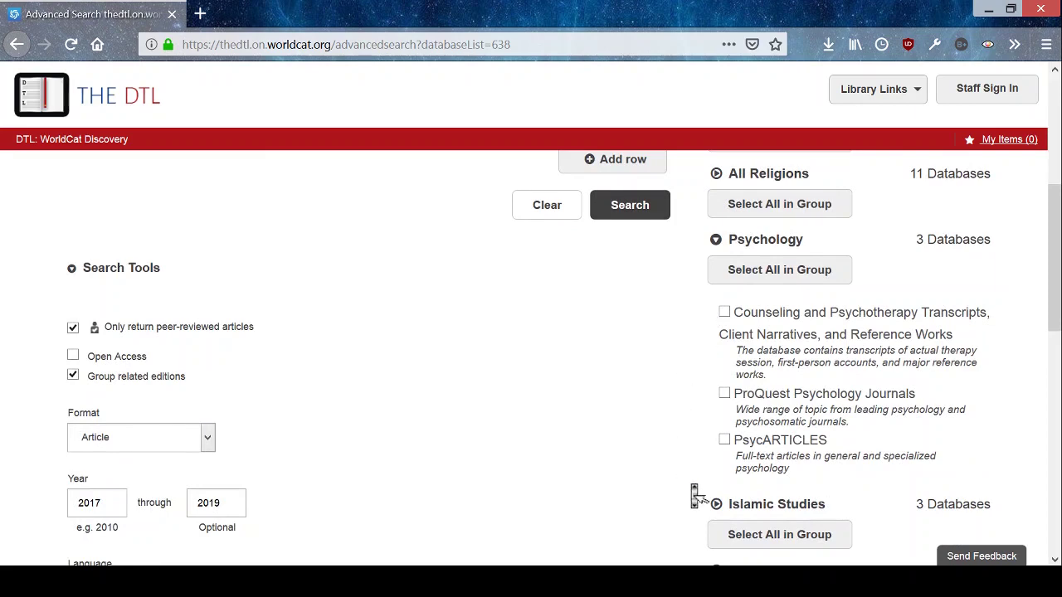
pyautogui.click(779, 286)
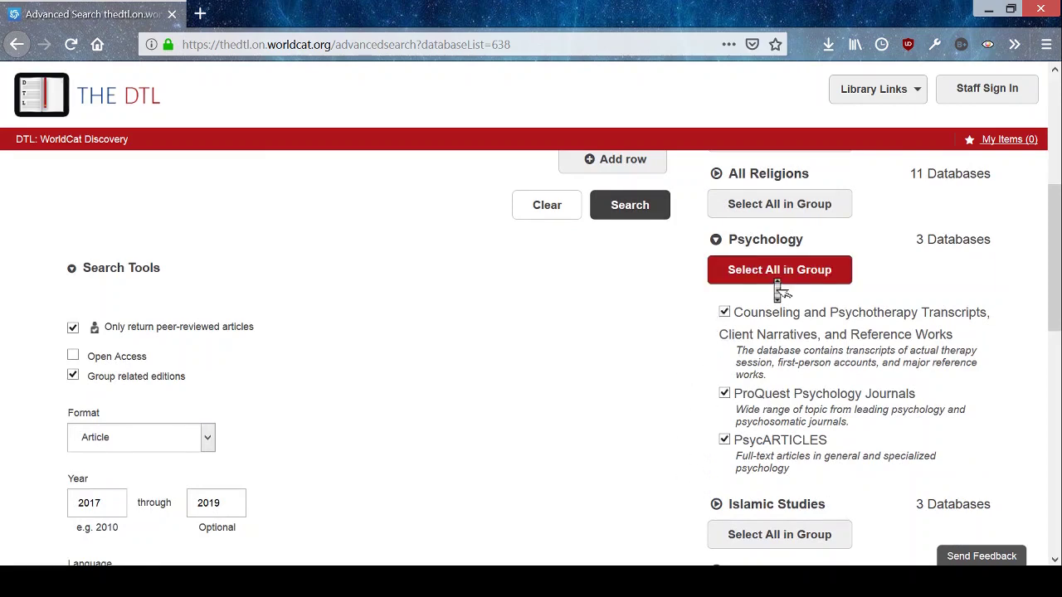
# - Save the database selection and run the advanced search for the keyword "positive psychology"
pyautogui.scroll(5, 687, 348)
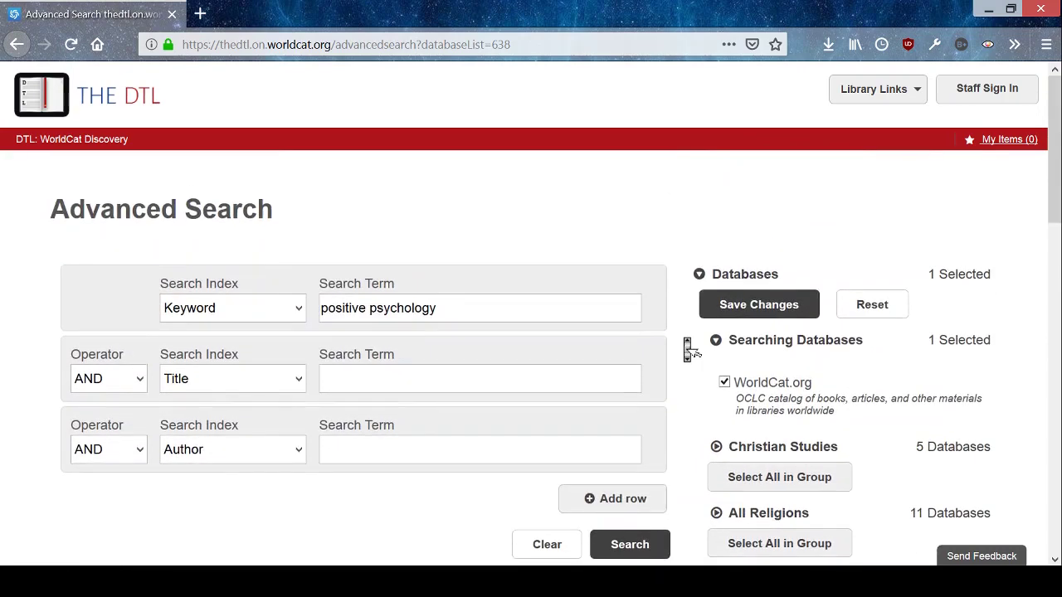
pyautogui.click(728, 309)
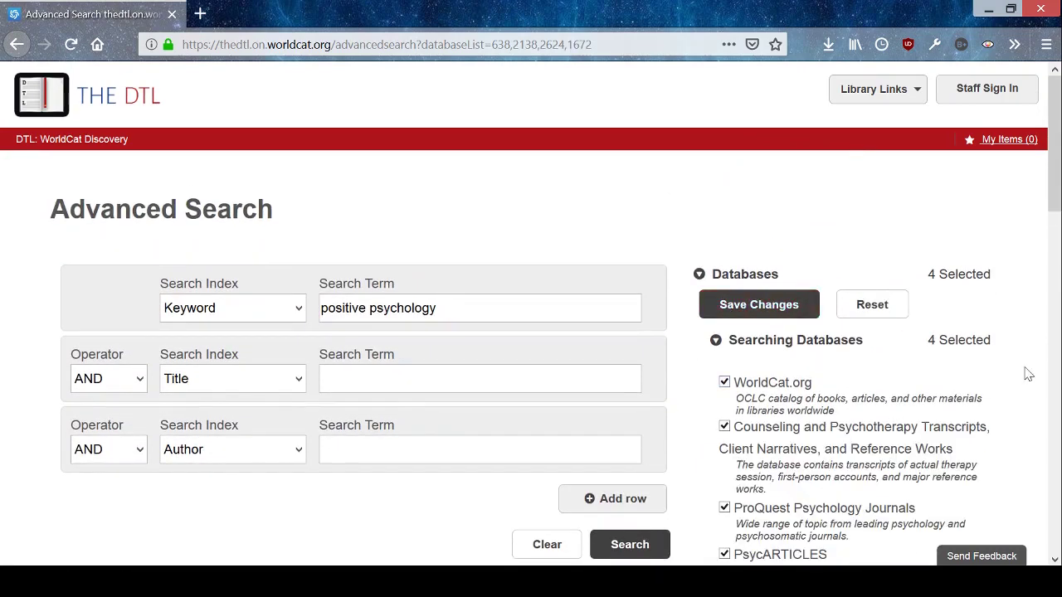
pyautogui.scroll(-2, 1026, 372)
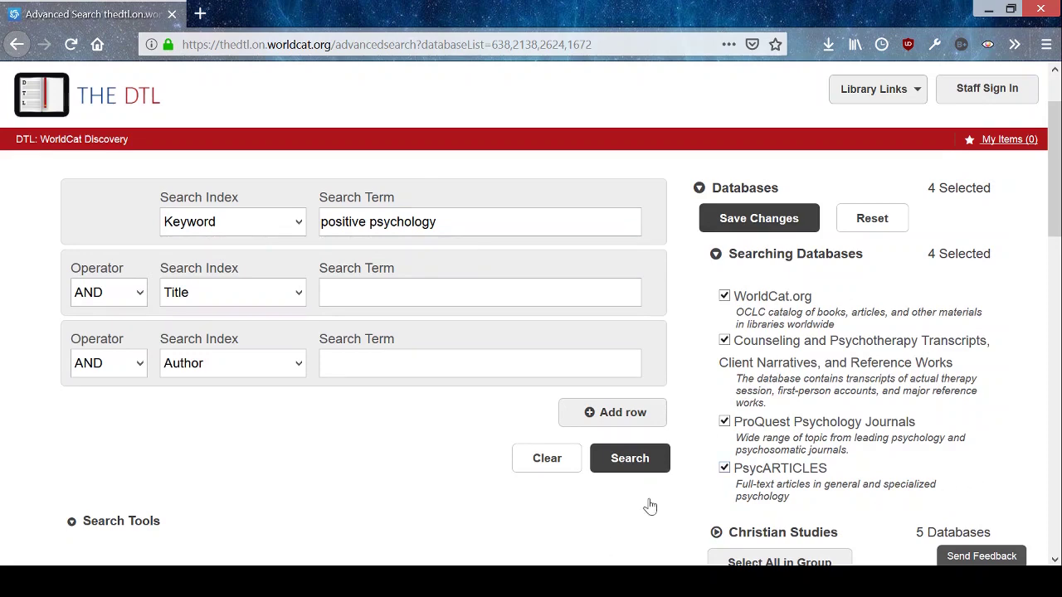
pyautogui.click(642, 462)
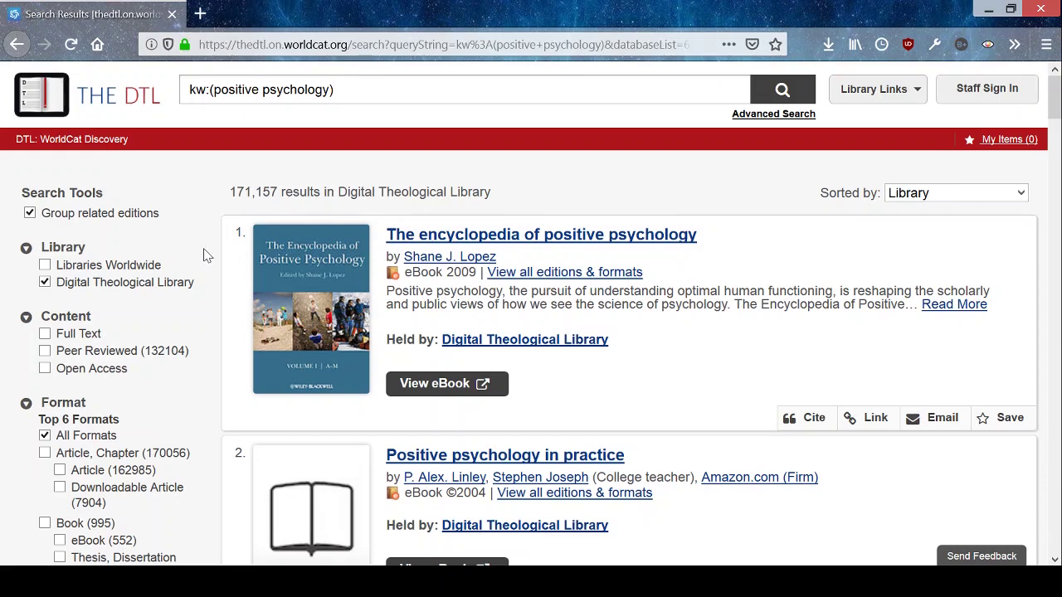
# - Filter the search results to Full Text and Peer Reviewed content in the Downloadable Article format
pyautogui.scroll(-2, 207, 256)
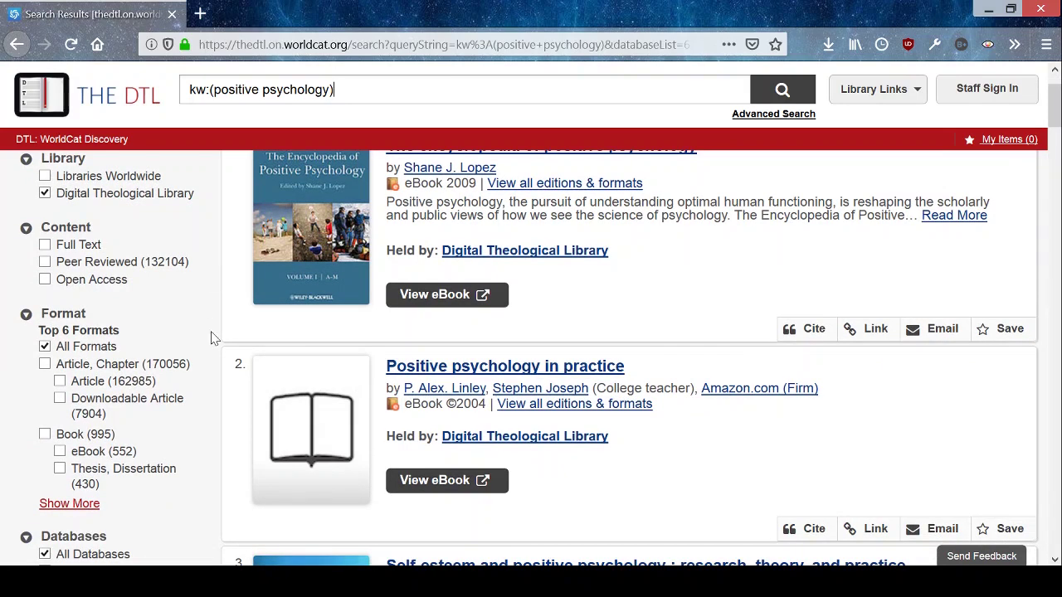
pyautogui.click(44, 245)
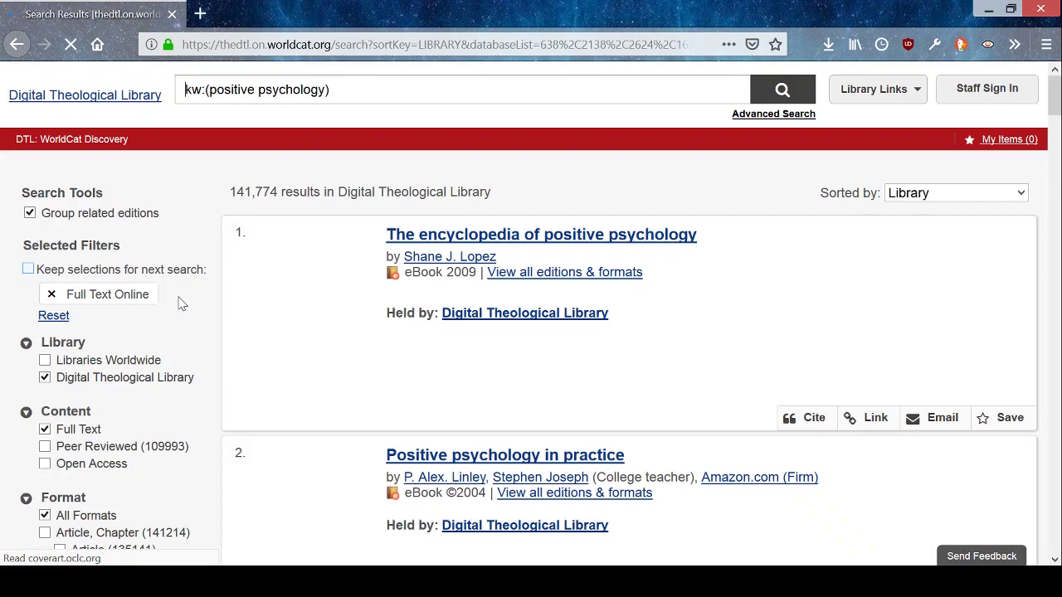
pyautogui.scroll(-1, 181, 302)
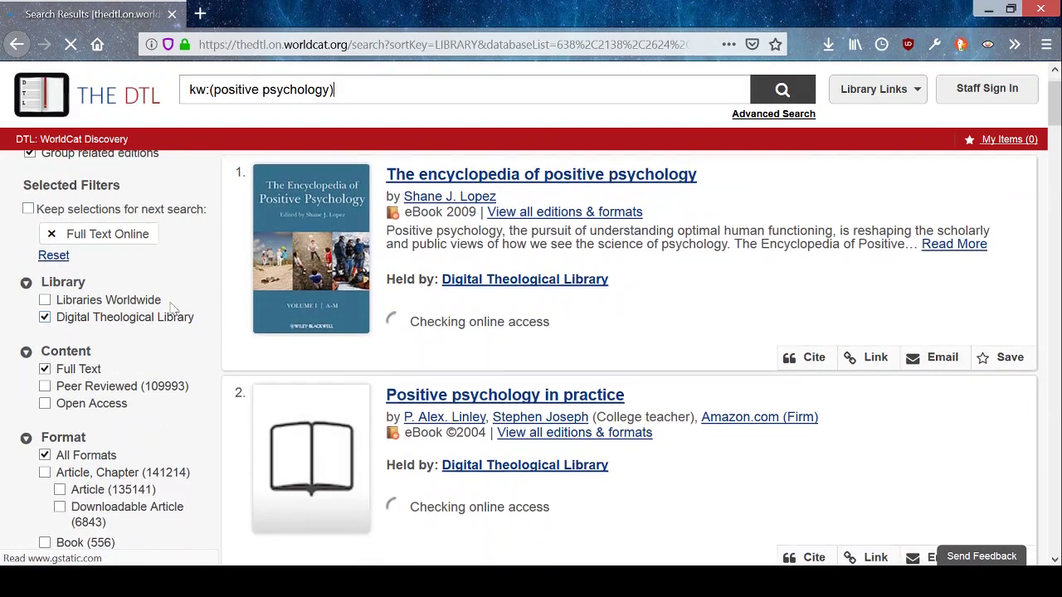
pyautogui.click(45, 384)
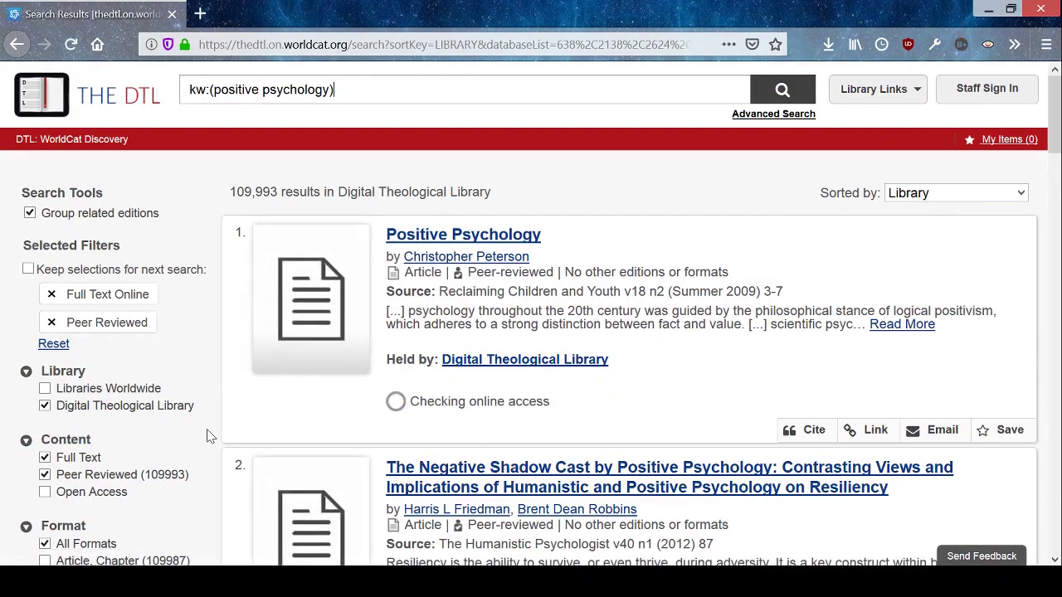
pyautogui.scroll(-3, 208, 436)
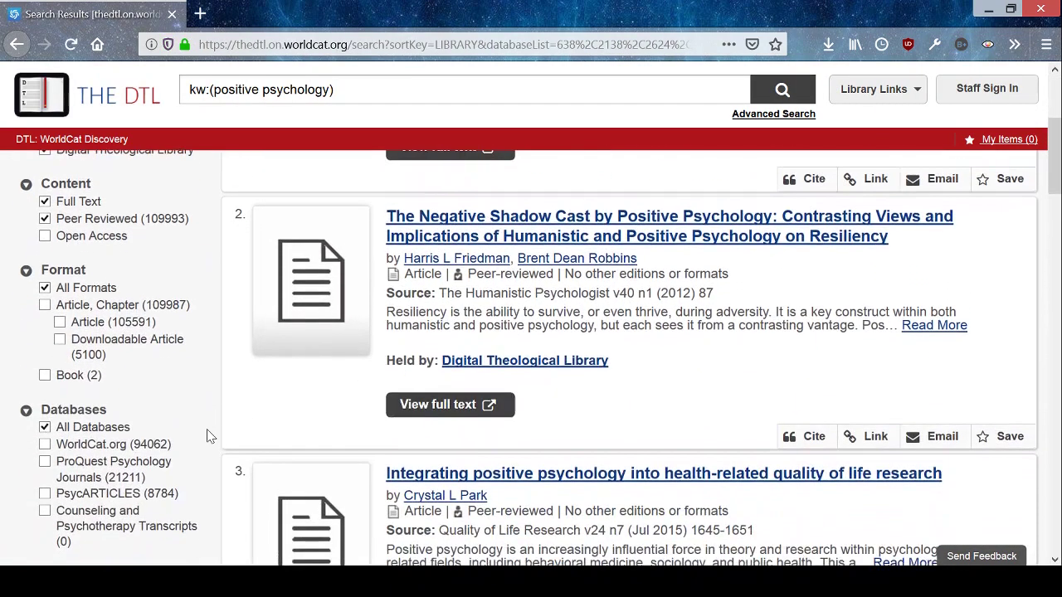
pyautogui.click(60, 341)
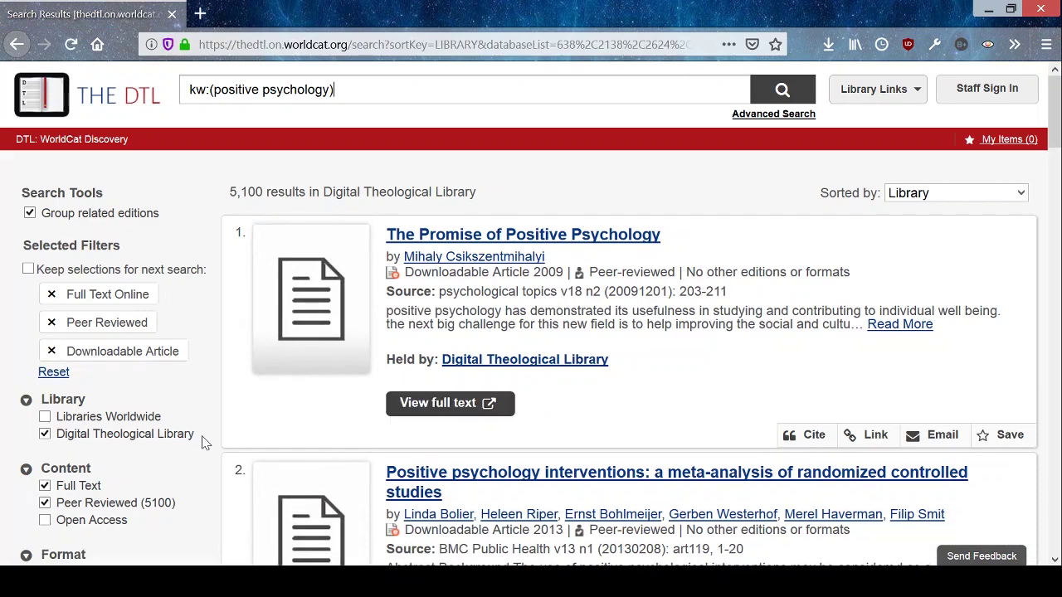
# - Examine the remaining search result filters for database, author, publication year and language
pyautogui.scroll(-5, 206, 442)
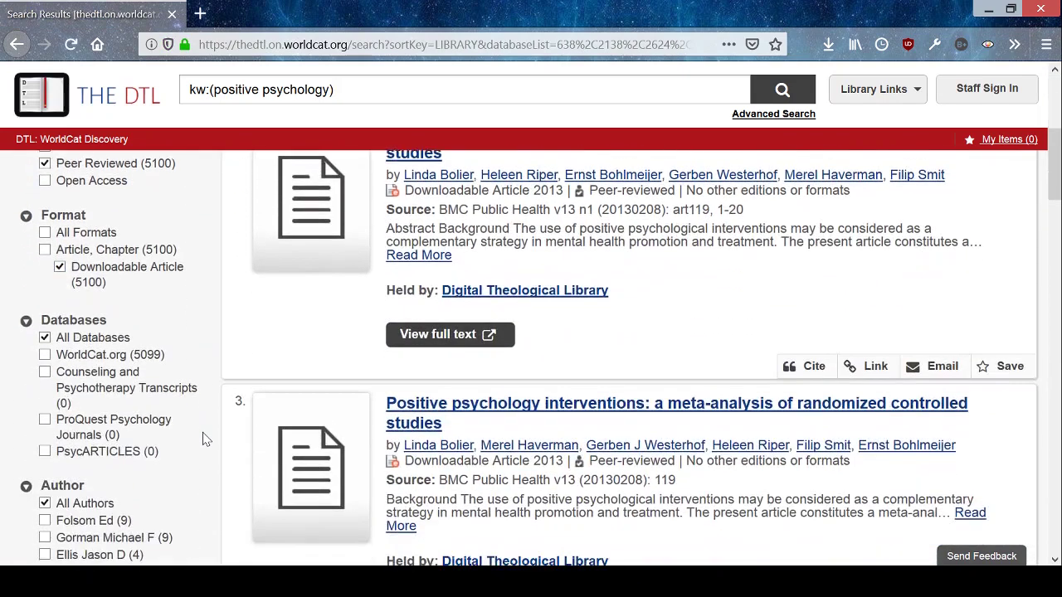
pyautogui.scroll(-2, 207, 438)
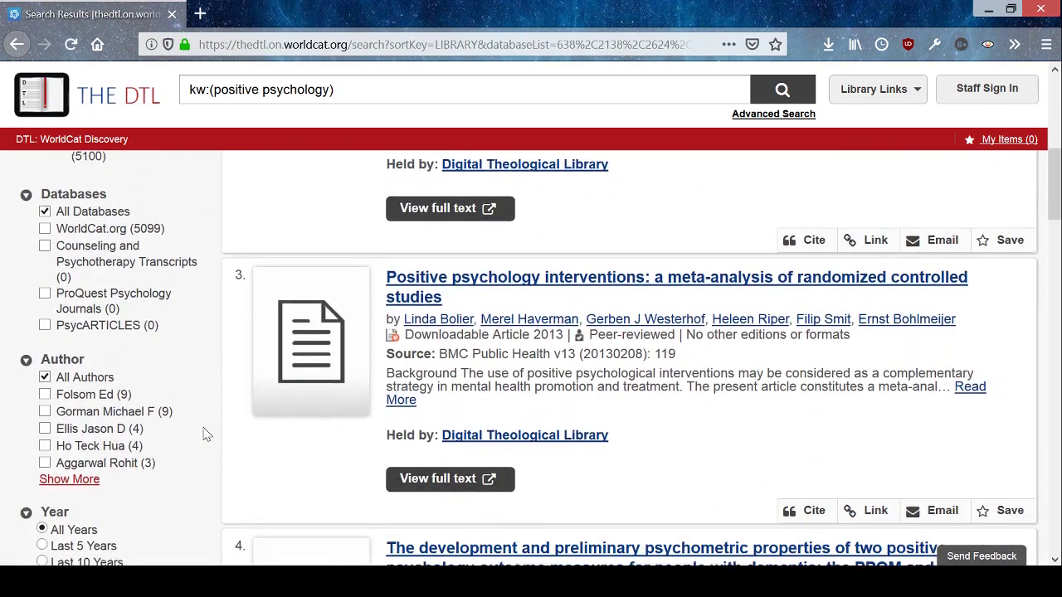
pyautogui.scroll(-1, 207, 435)
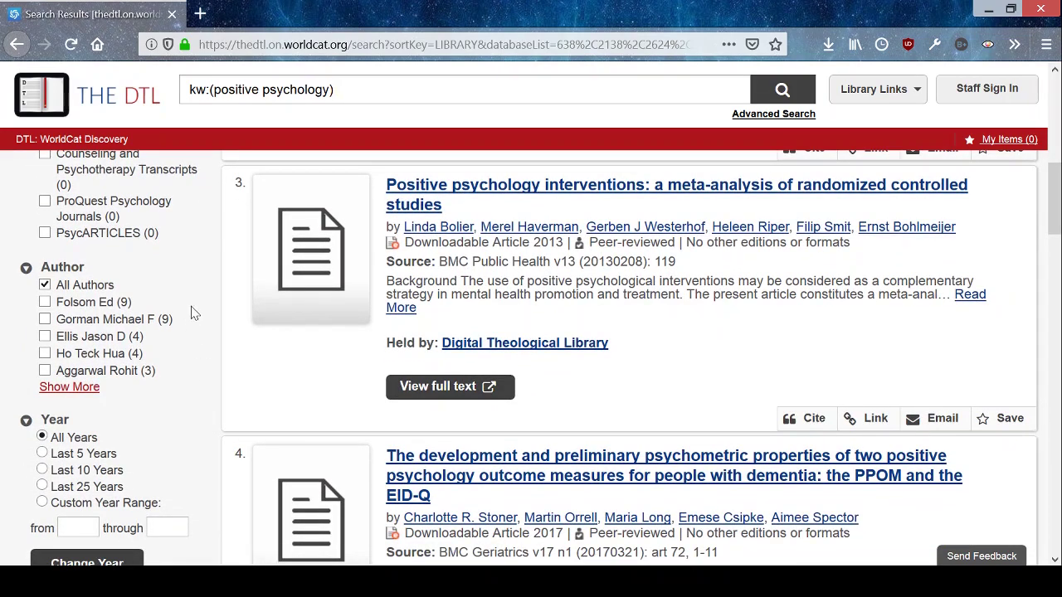
pyautogui.scroll(-3, 194, 440)
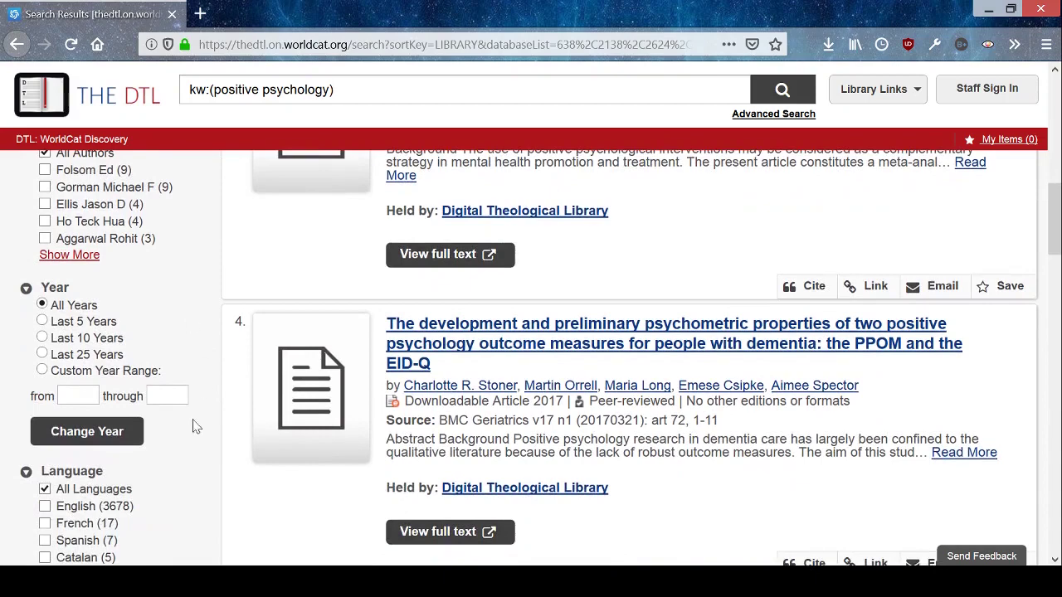
pyautogui.scroll(-4, 173, 545)
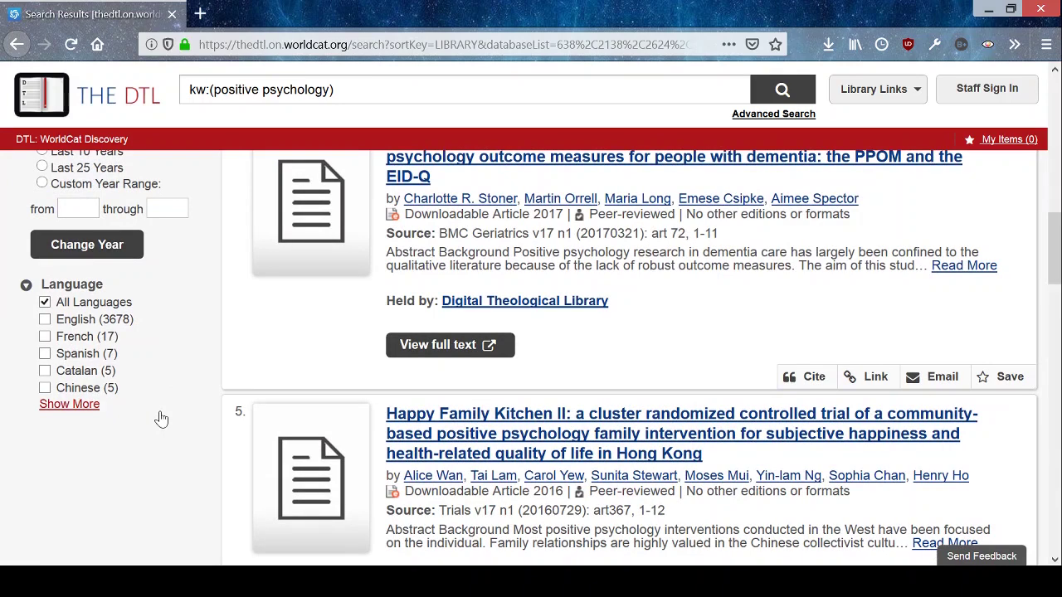
pyautogui.scroll(-1, 162, 419)
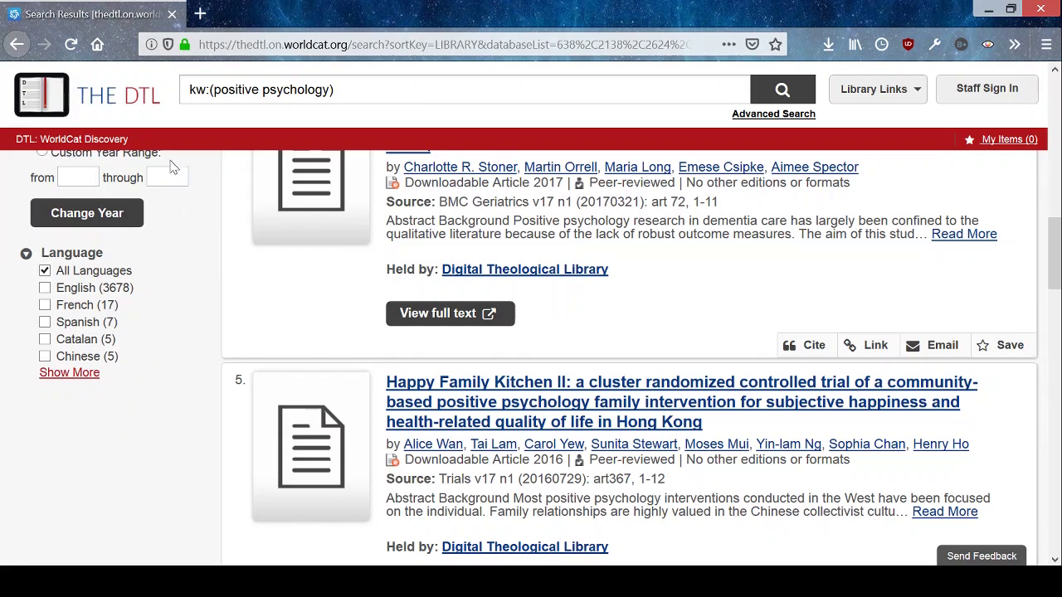
# - Return to the DTL home page and use the Cataloging & Metadata Librarian's e-mail link in the About page's staff contacts
pyautogui.click(144, 114)
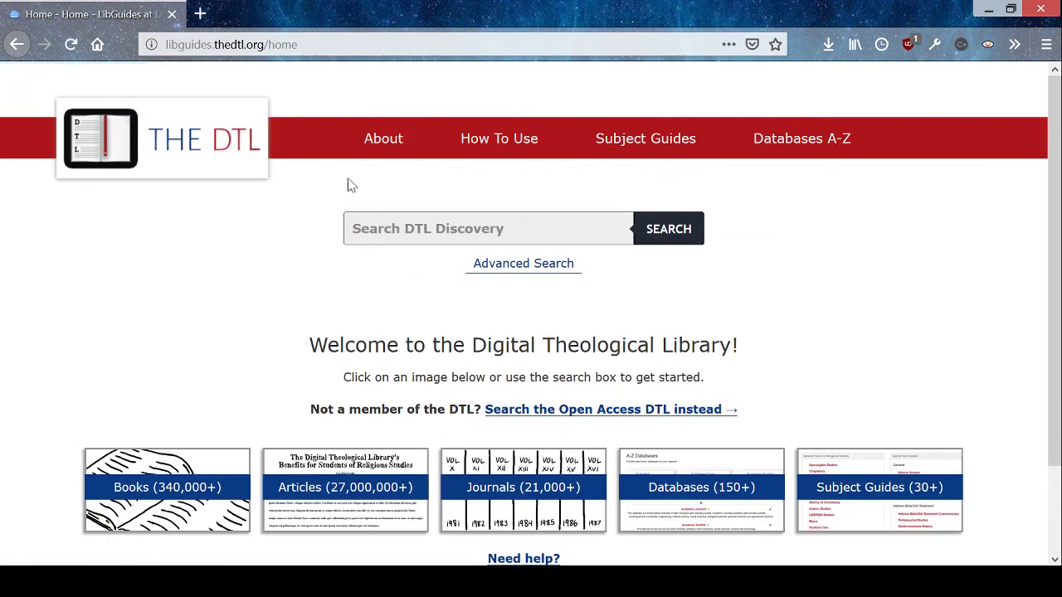
pyautogui.click(385, 146)
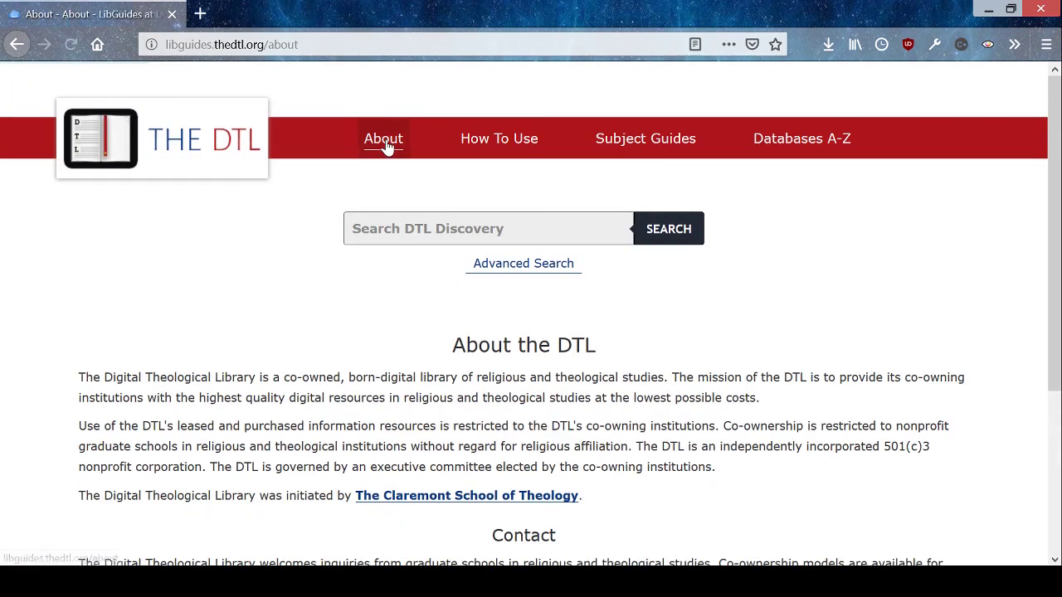
pyautogui.scroll(-3, 303, 403)
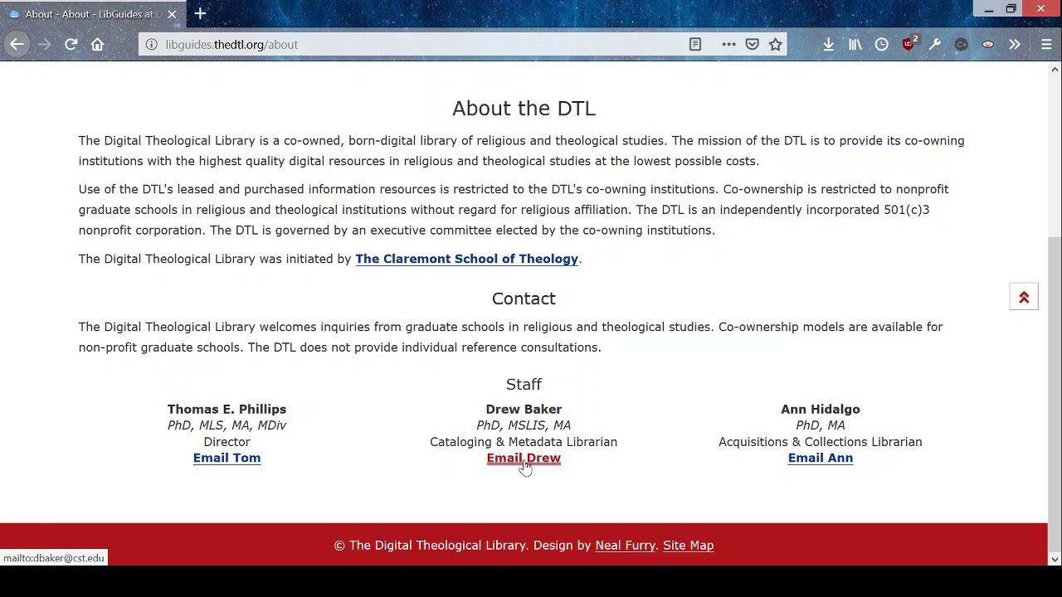
pyautogui.click(525, 461)
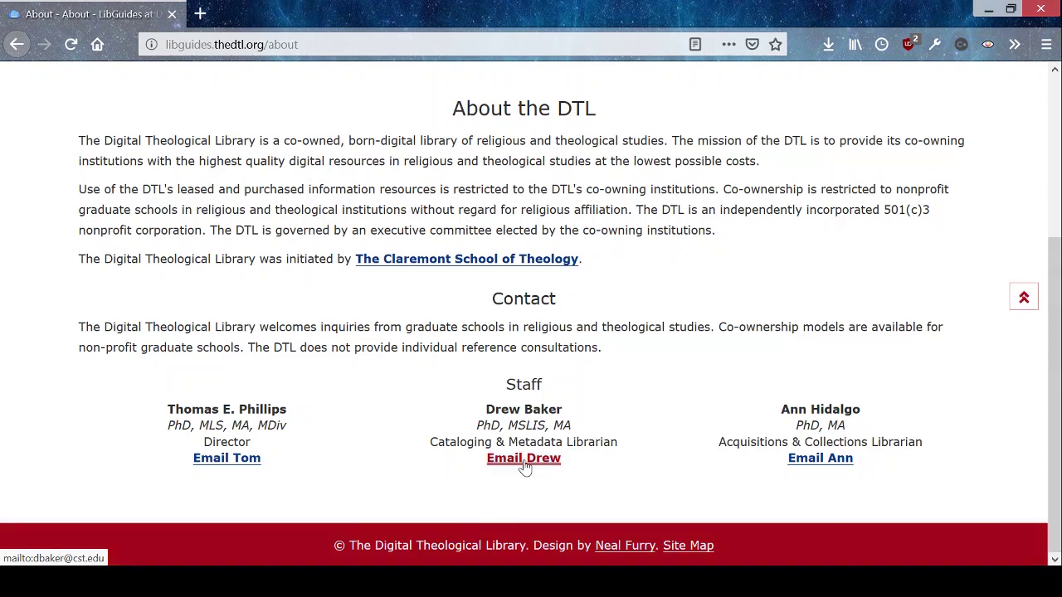